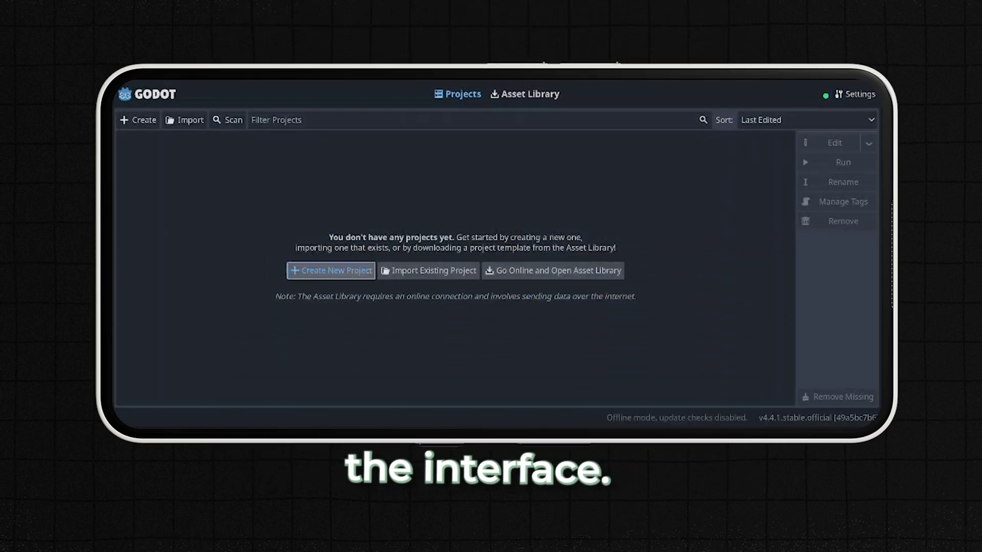
# - Begin a new Godot project that uses the Mobile renderer
pyautogui.click(331, 270)
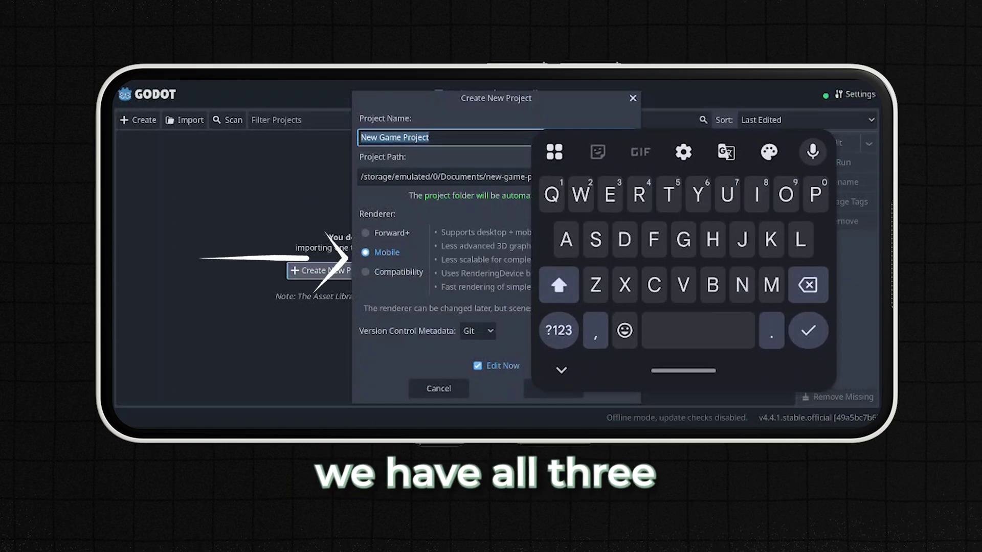
pyautogui.write('F')
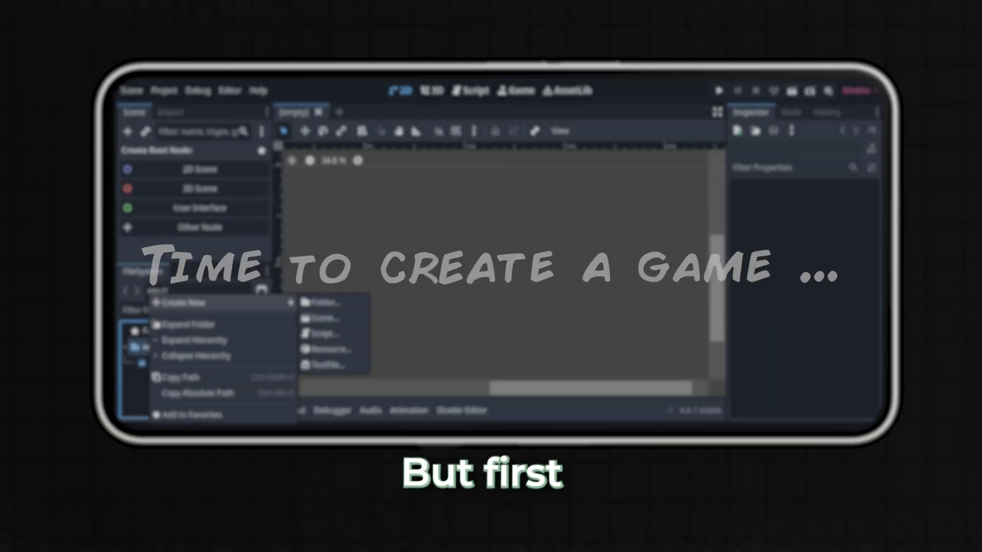
pyautogui.write('assets')
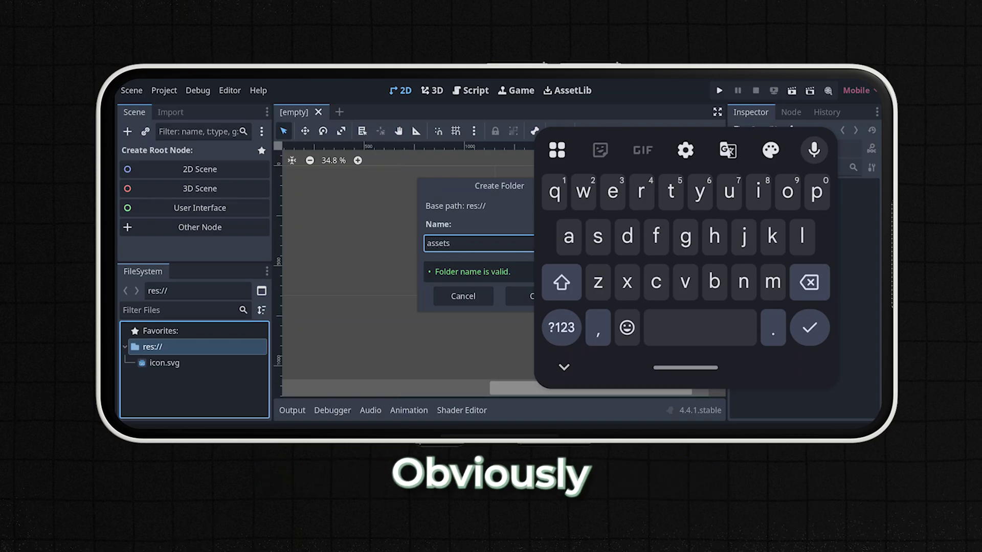
# - Create the assets folder under res:// and open the FileSystem add menu for the asset packs
pyautogui.press('Return')
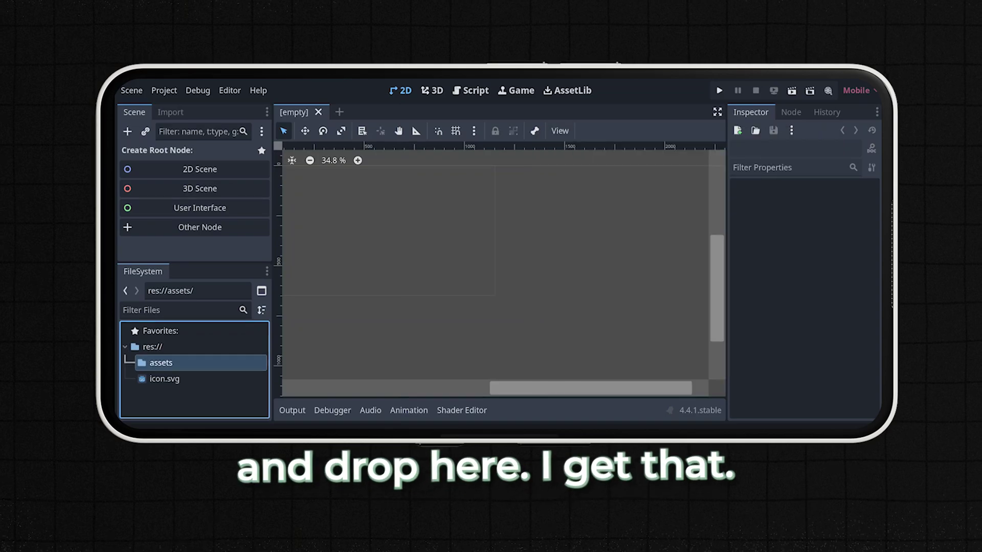
pyautogui.rightClick(158, 363)
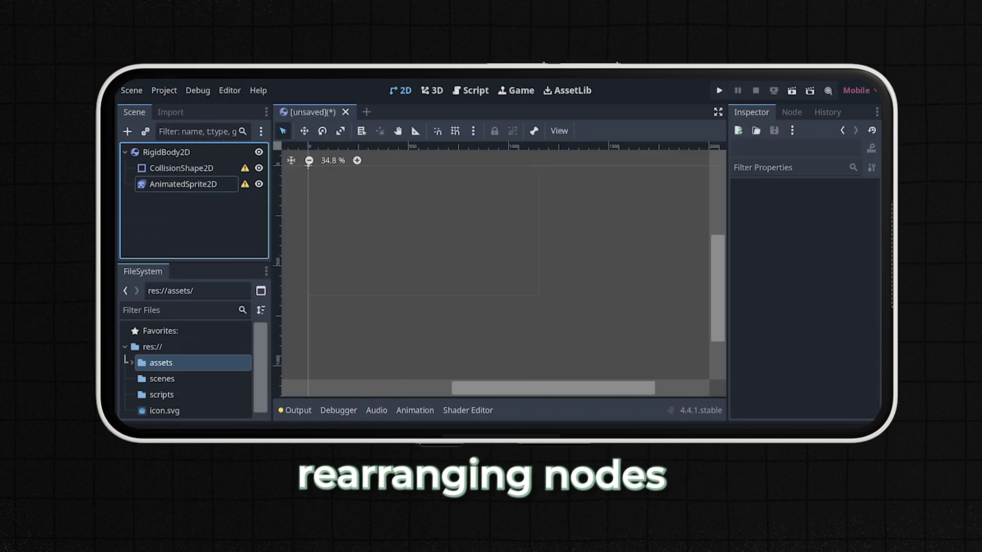
# - Move the AnimatedSprite2D node above CollisionShape2D in the Scene dock
pyautogui.rightClick(165, 184)
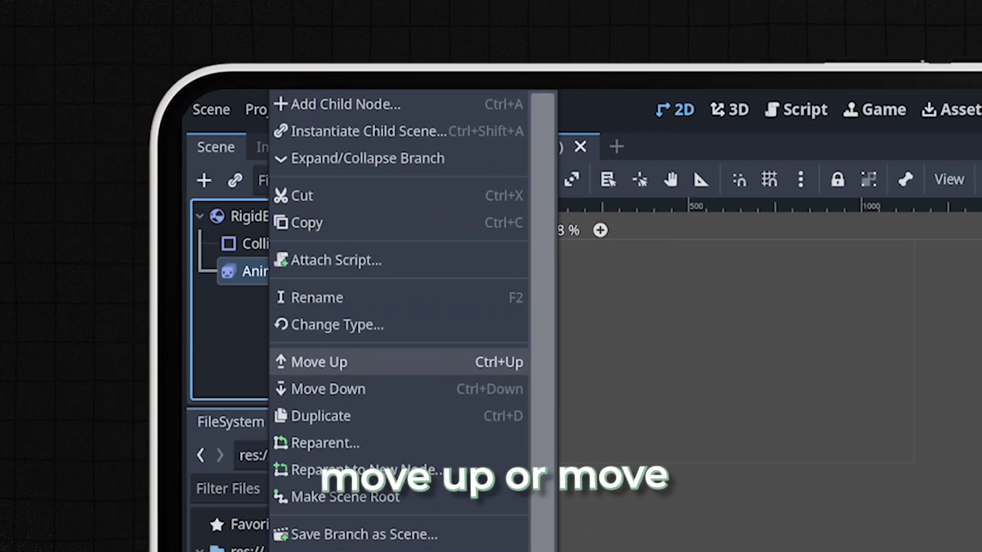
pyautogui.click(318, 362)
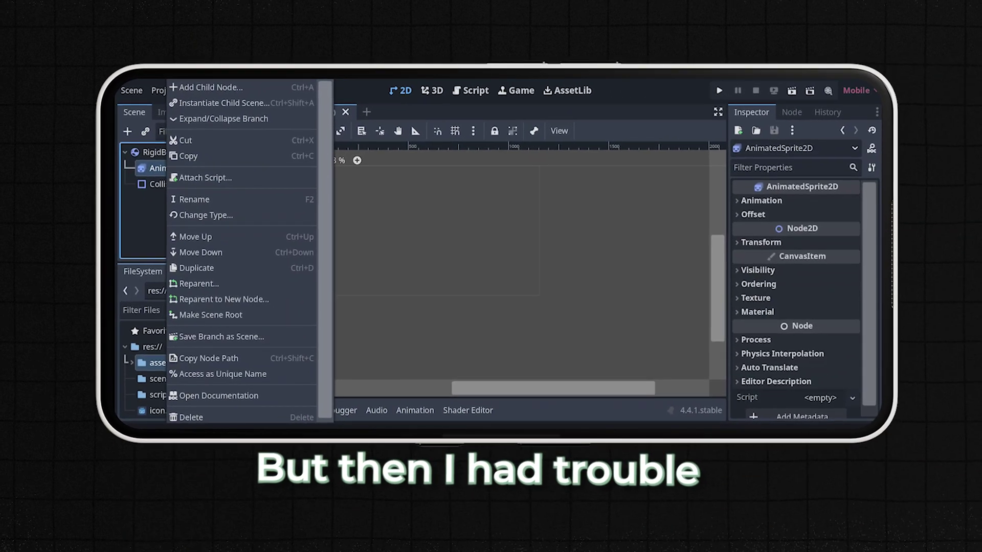
pyautogui.scroll(2, 495, 265)
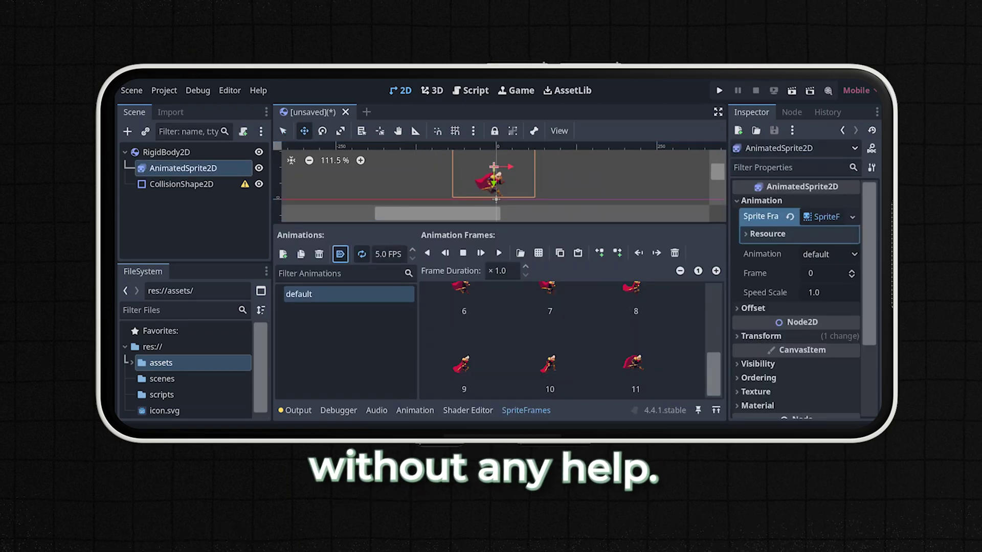
pyautogui.write('12')
# - Make the character's default SpriteFrames animation play at 12 FPS
pyautogui.press('Return')
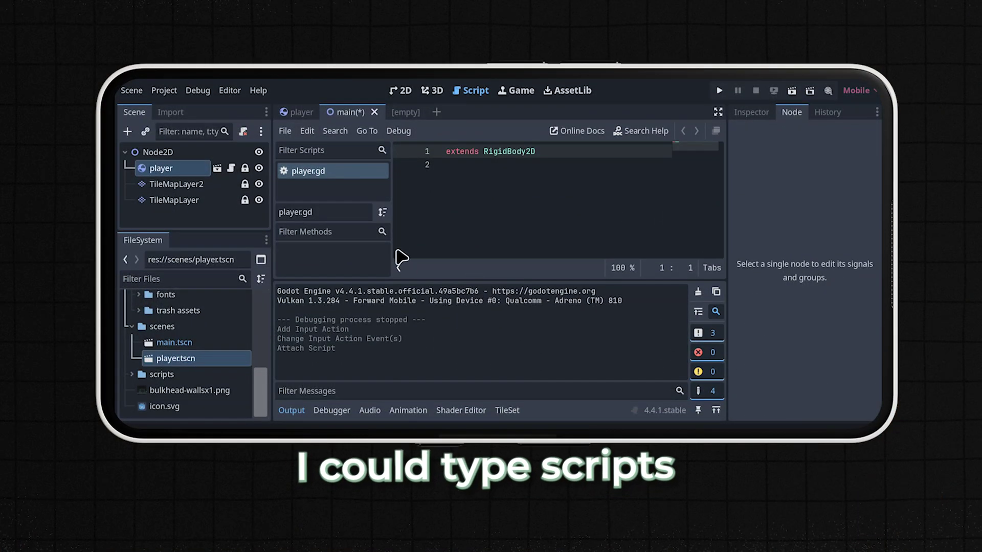
# - Write the do_flip() gravity-inverting body in player.gd, save, and test-run the game
pyautogui.moveTo(390, 230); pyautogui.dragTo(370, 228)
pyautogui.write('func do_flip')
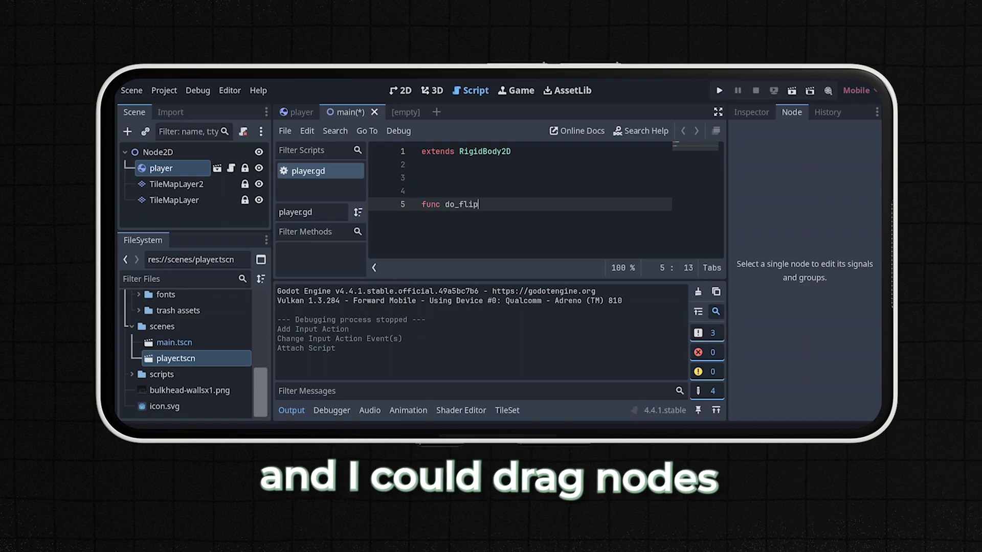
pyautogui.write('():')
pyautogui.press('Return')
pyautogui.write('gravity_scale = -gravity_scale')
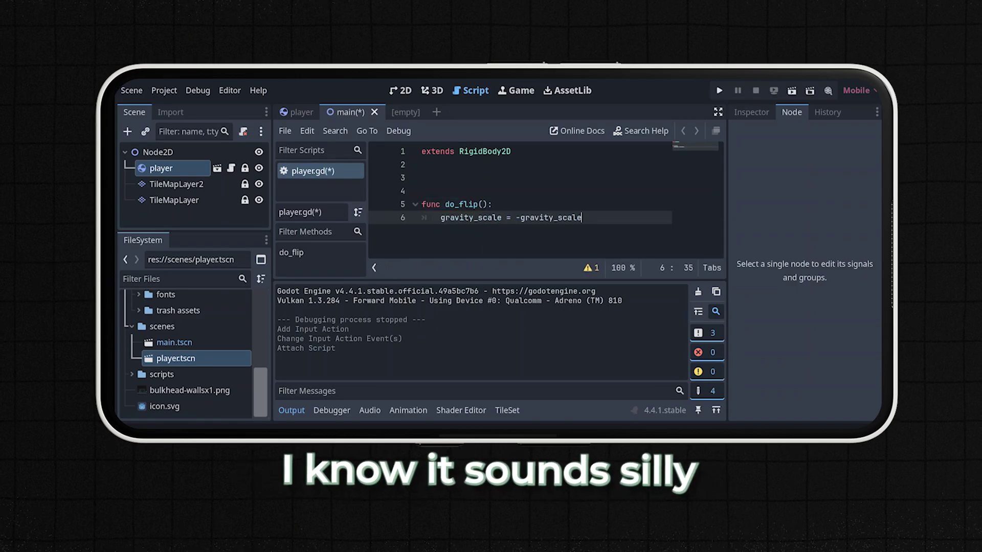
pyautogui.press('Return')
pyautogui.write('slee')
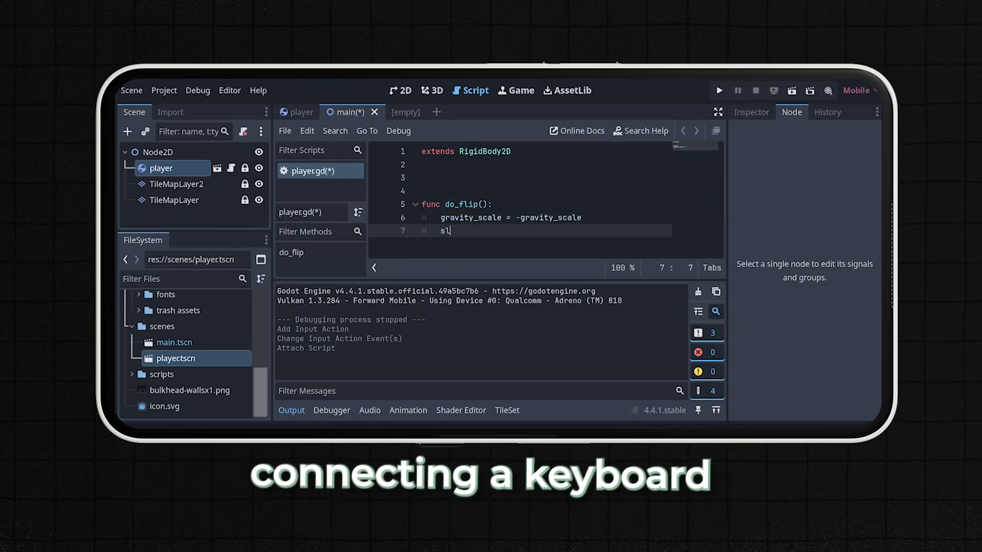
pyautogui.write('ping = false')
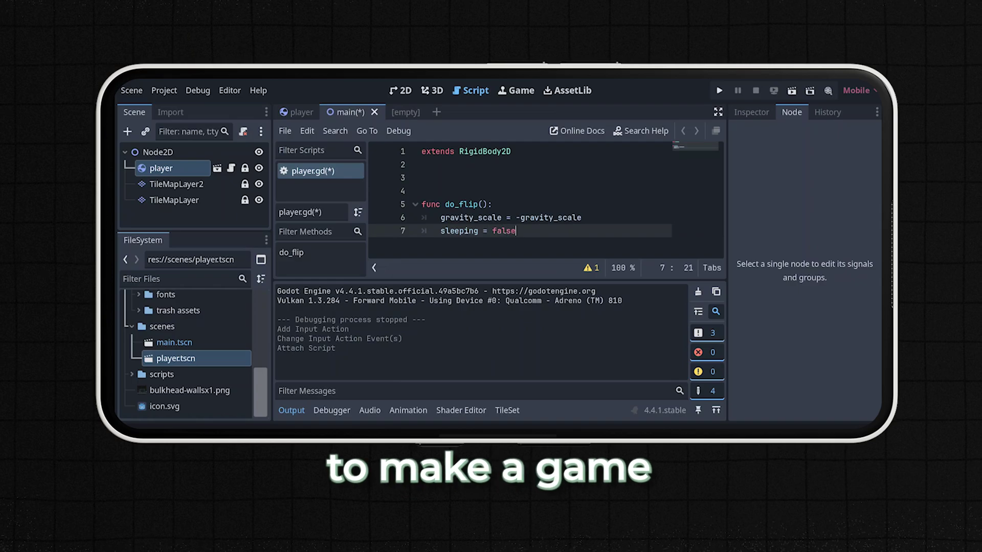
pyautogui.hotkey('ctrl', 's')
pyautogui.click(719, 89)
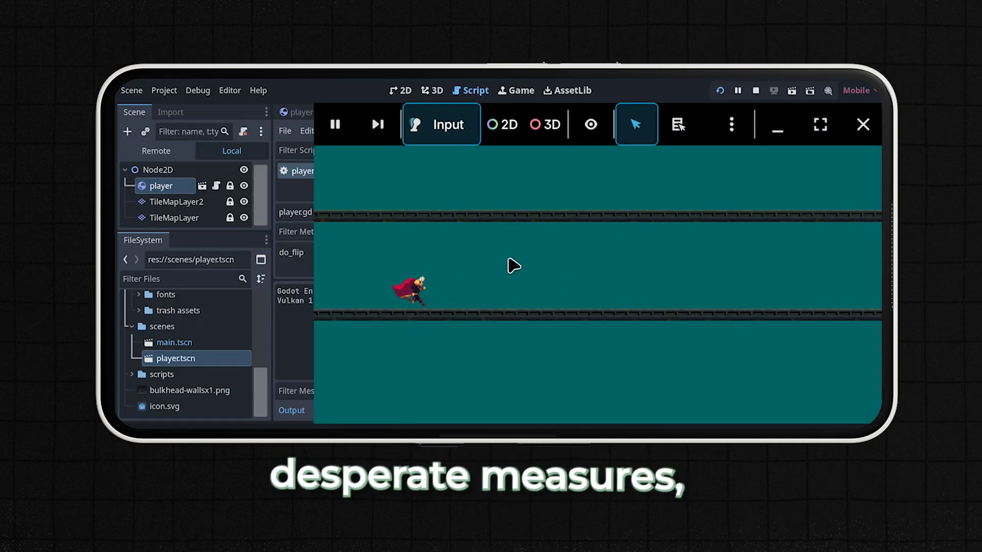
pyautogui.click(863, 124)
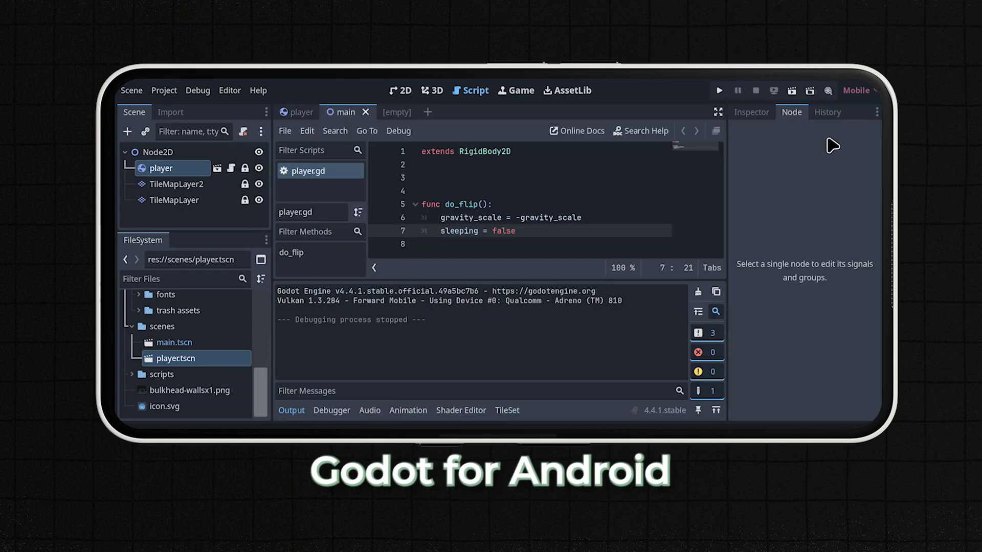
# - Add _physics_process() calling do_flip() when "flip" is just pressed, then run again
pyautogui.click(468, 188)
pyautogui.press('Return')
pyautogui.press('Return')
pyautogui.press('Up')
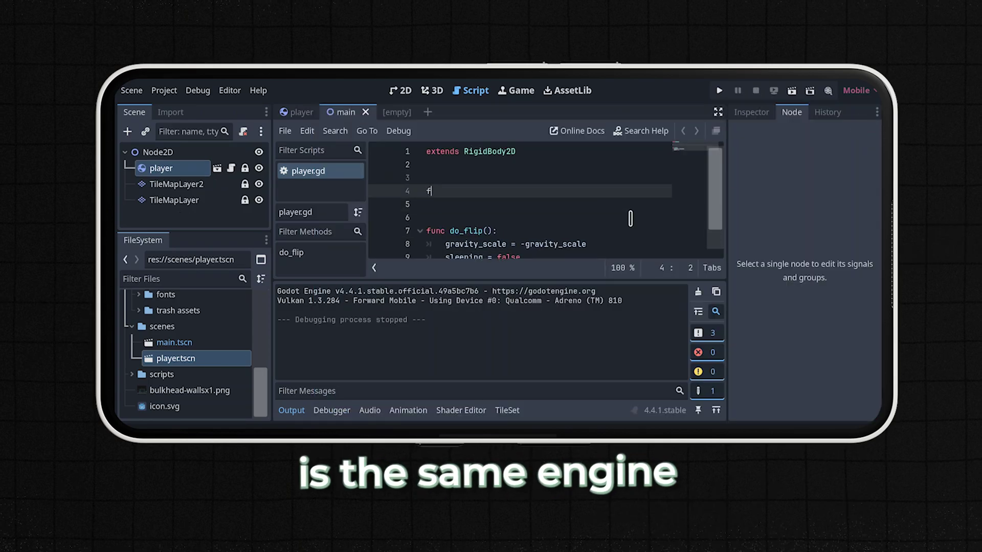
pyautogui.write('func _p')
pyautogui.press('Return')
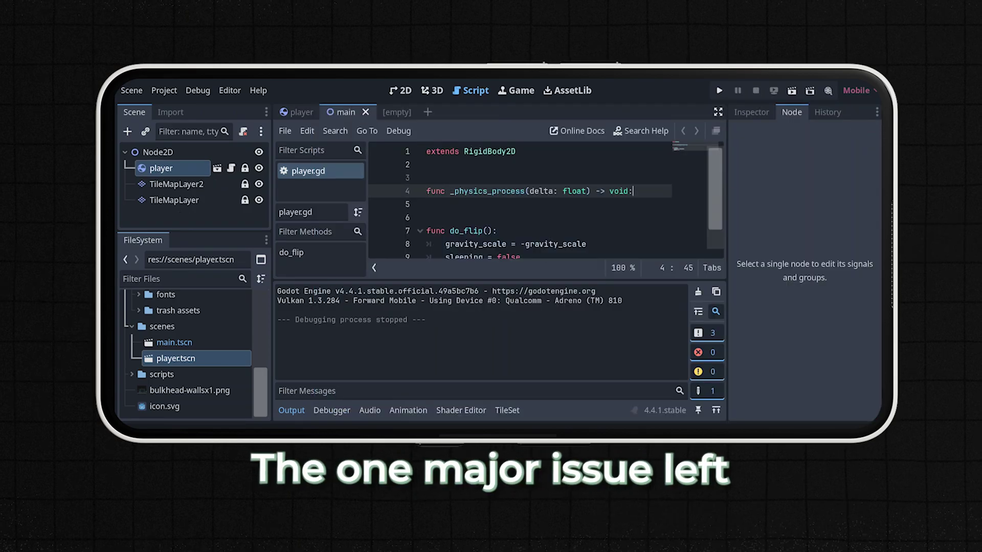
pyautogui.press('Return')
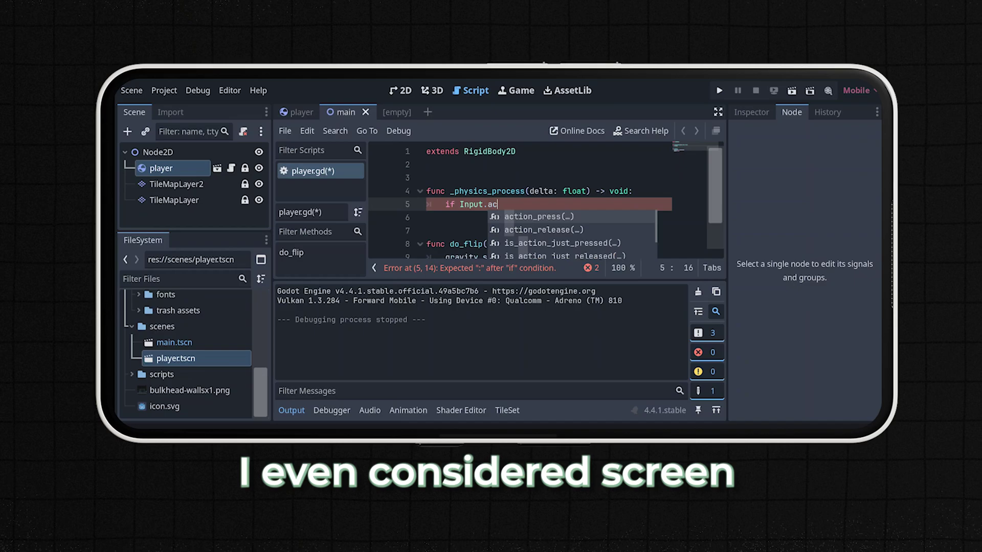
pyautogui.write('is_action_just_pressed("Flip"):')
pyautogui.press('Return')
pyautogui.write('do_flip()')
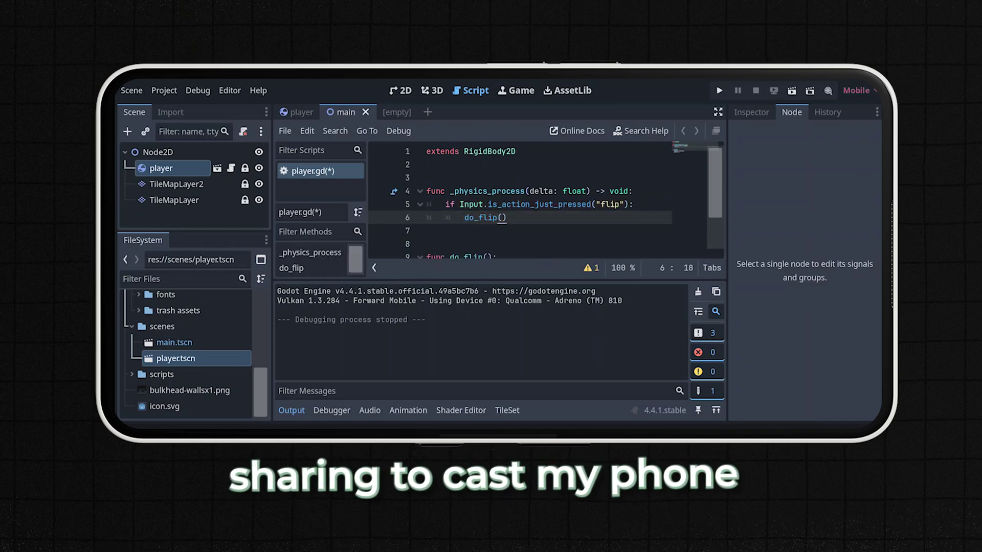
pyautogui.click(719, 89)
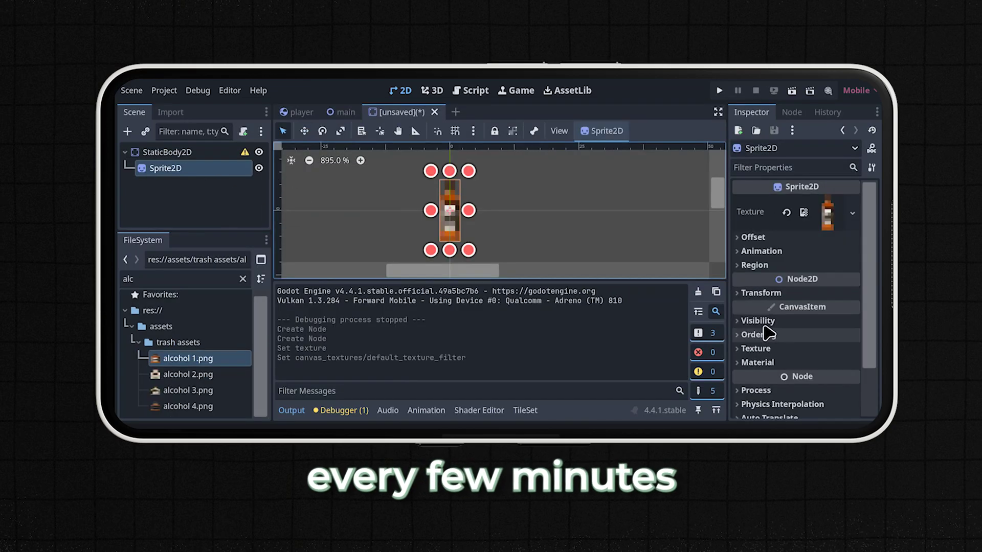
# - Scale the alcohol 1.png bottle sprite to 4 and hide the output log
pyautogui.press('Return')
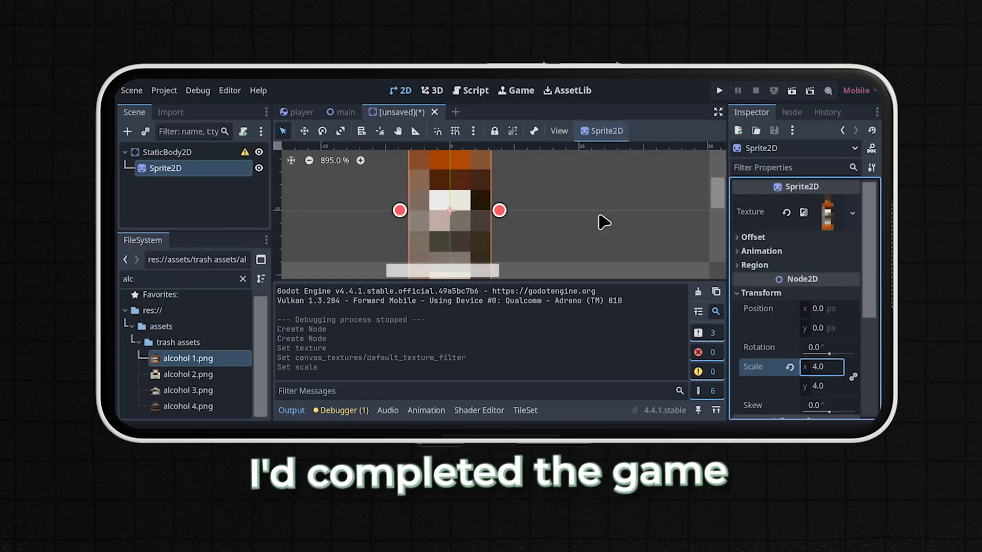
pyautogui.click(573, 202)
pyautogui.click(299, 414)
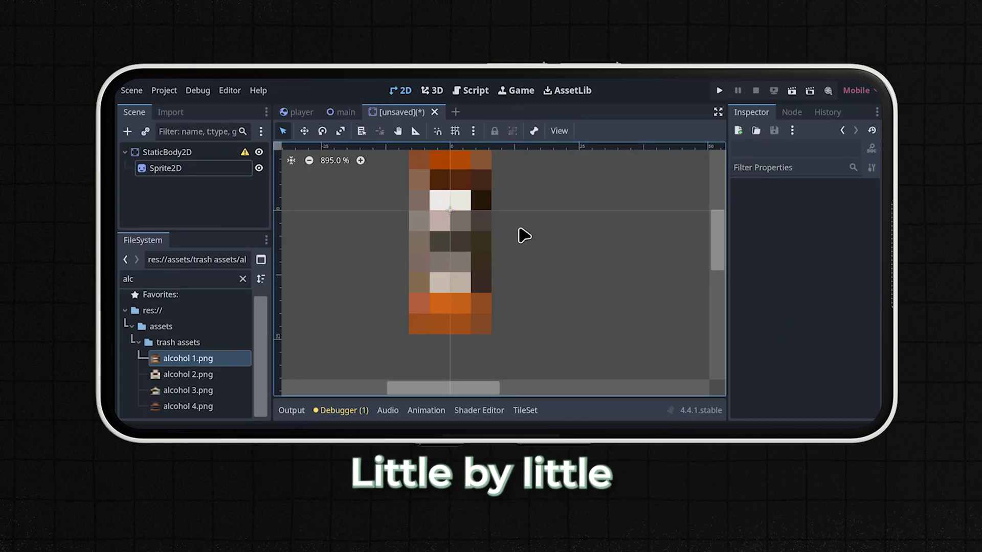
pyautogui.scroll(-3, 524, 236)
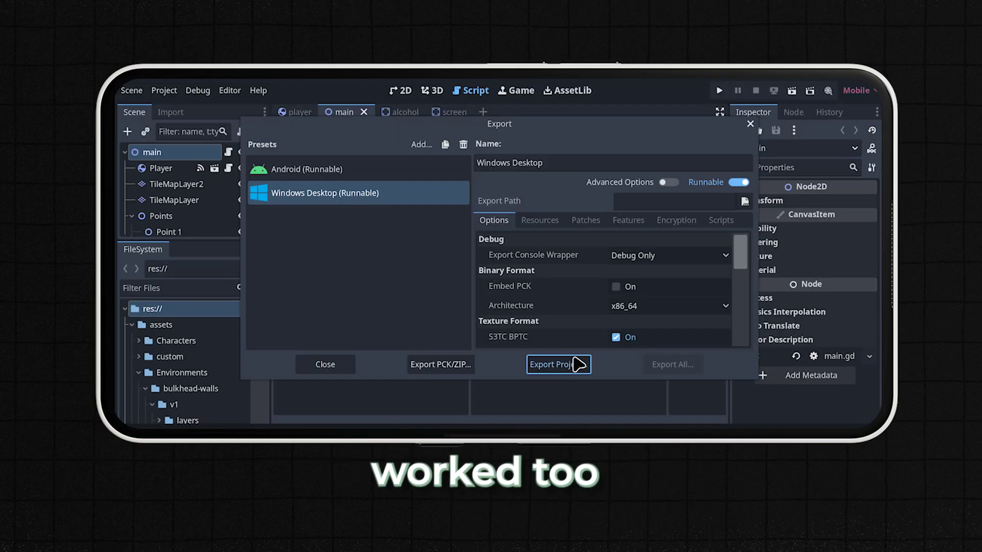
# - Export the Windows Desktop preset as flipjump.exe in the flipjump project folder
pyautogui.click(578, 365)
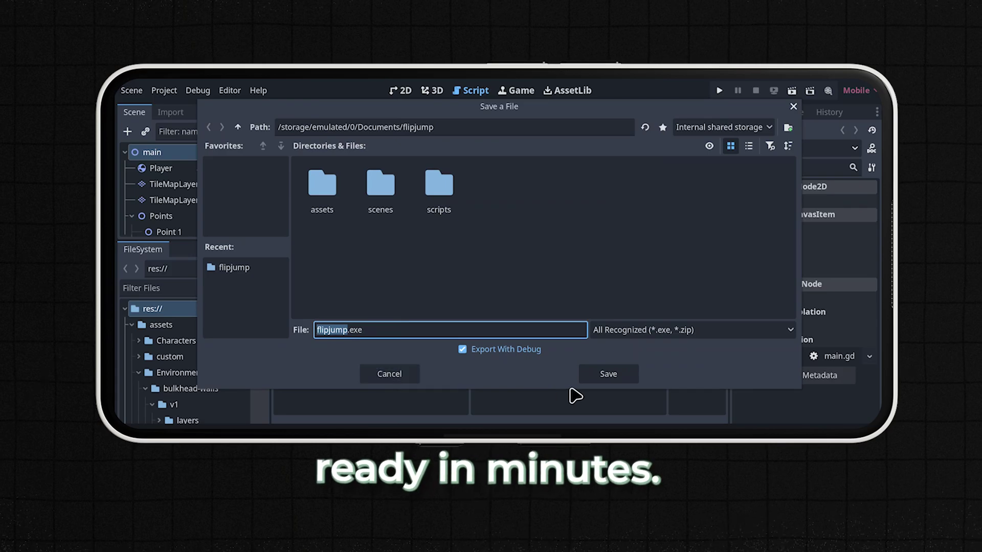